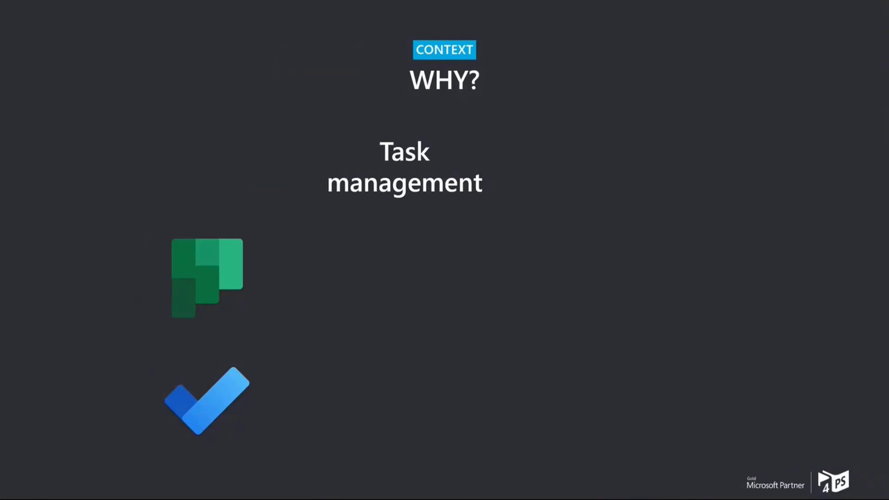
- Reveal thumbs-up ratings for Planner and To Do, then the Calendar / timebox column with To Do's sideways thumb
key(Right)
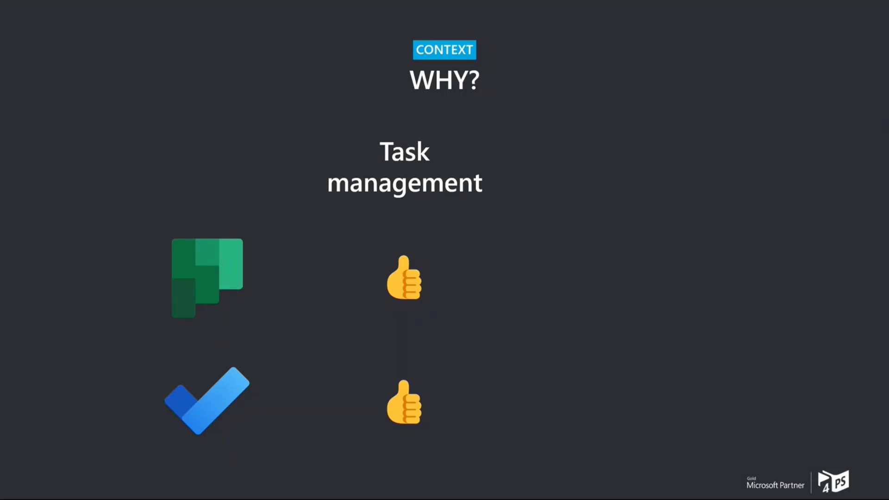
key(Right)
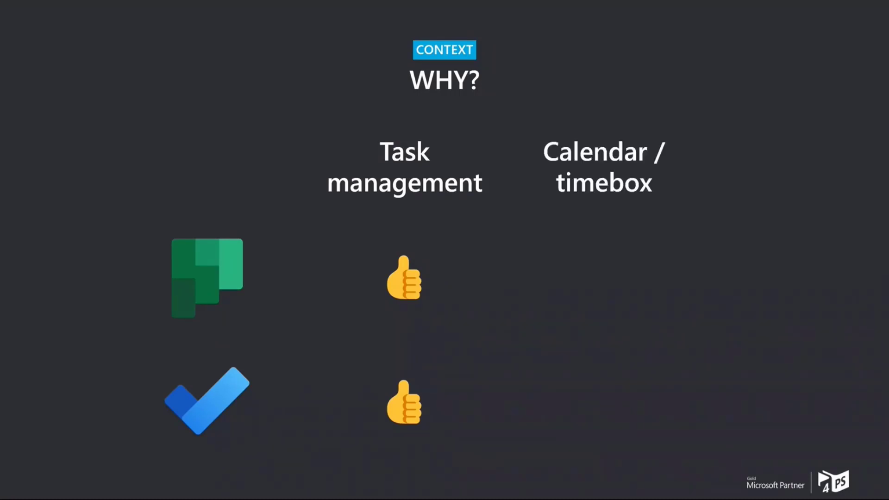
key(Right)
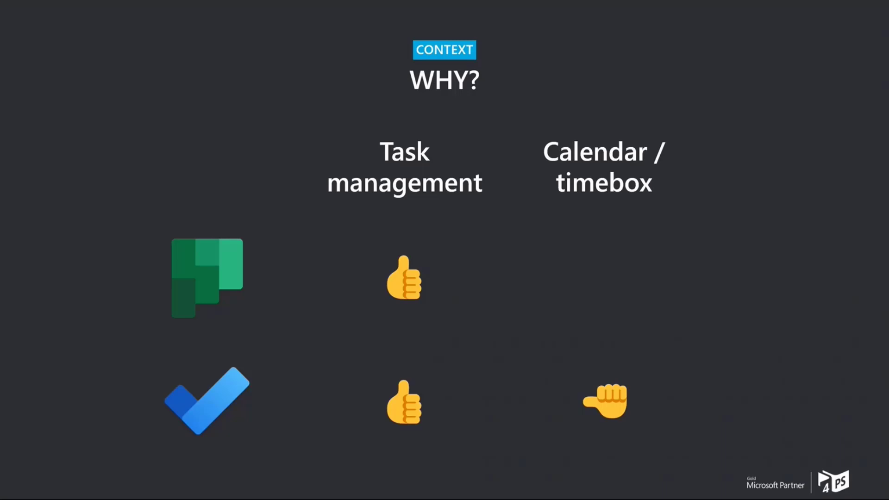
- Reveal Planner's thumbs-down Calendar / timebox rating, advancing toward the RESULT slide
key(Right)
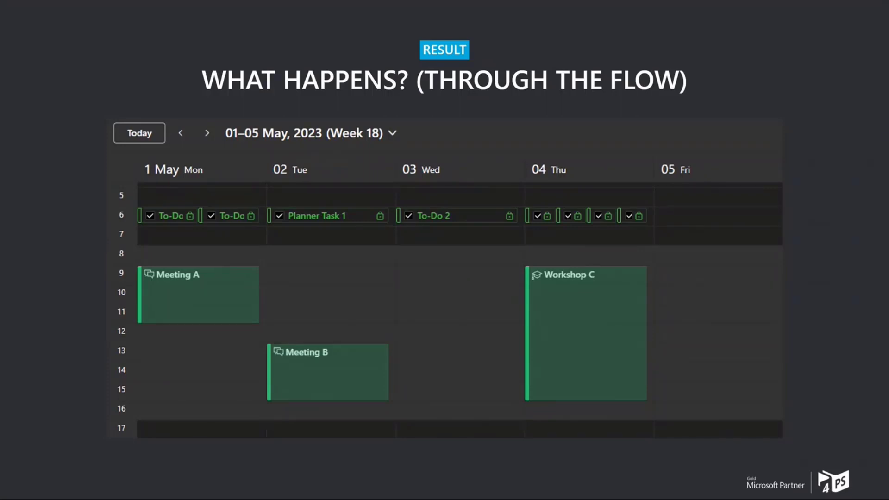
- Compare the manual and flow-placed calendar slides, ending on 'What happens? (Manually)'
key(Right)
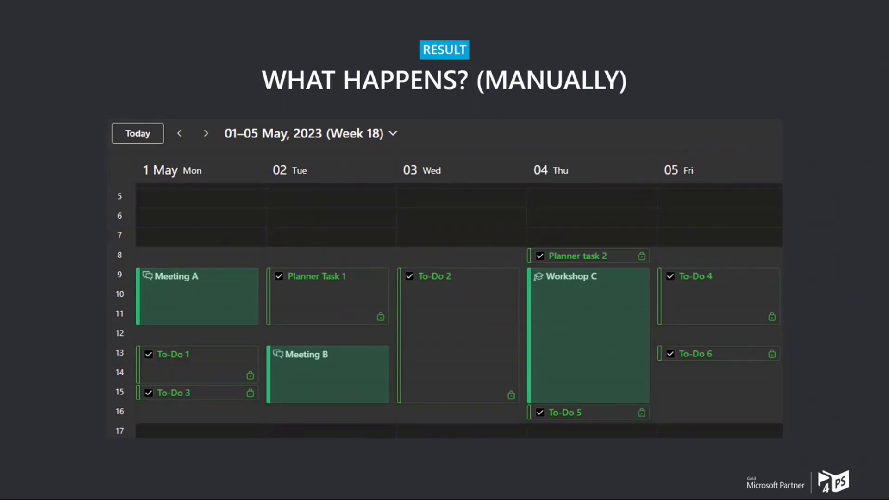
key(Right)
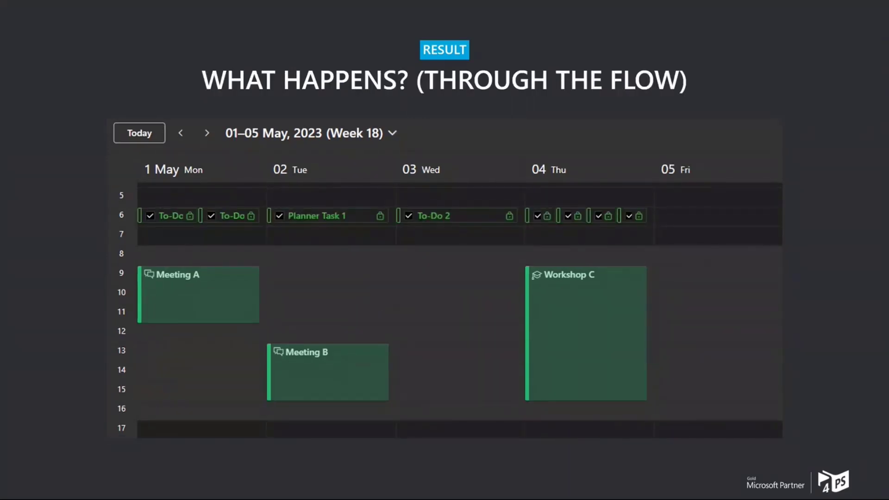
key(Left)
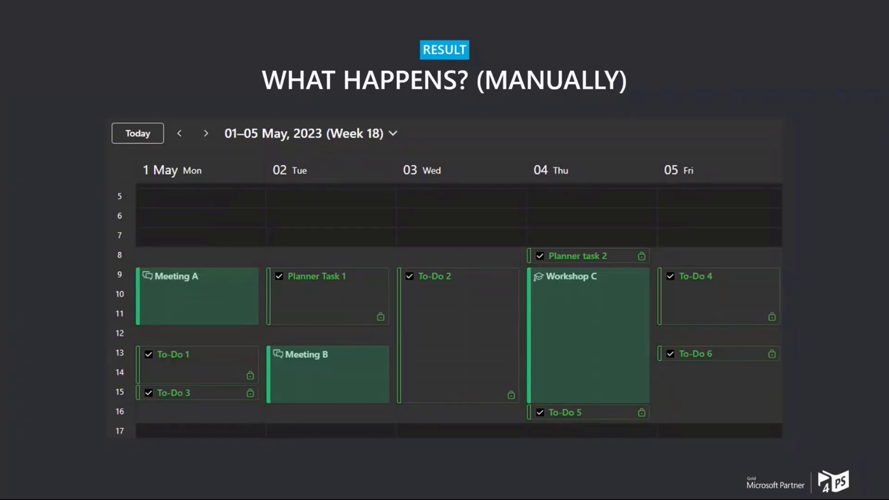
- Build the HOW? slide: Outlook calendar, start/end date notes and the cleanup? arrow
key(Right)
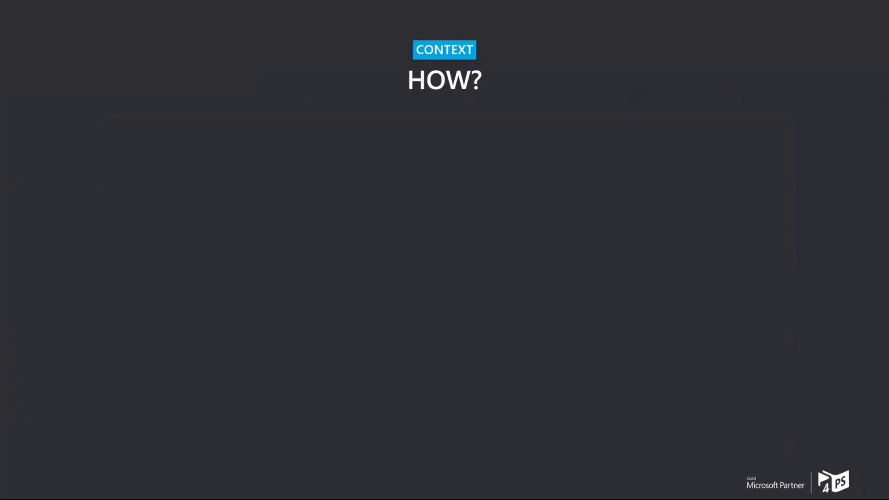
key(Right)
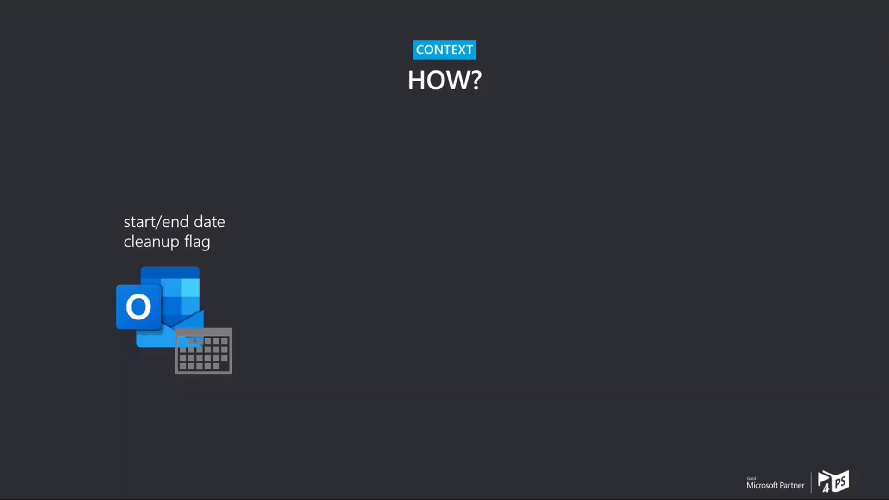
key(Right)
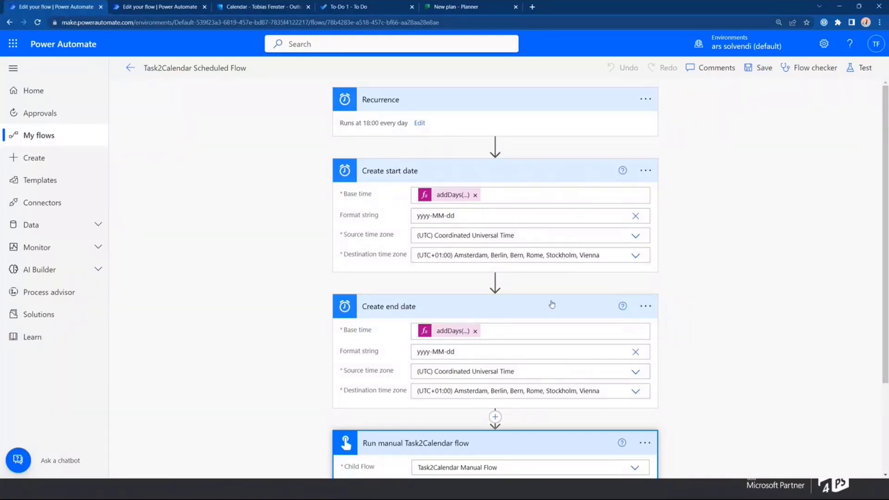
- Scroll the scheduled flow down to the Run manual Task2Calendar flow step
scroll(546, 324, down, 3)
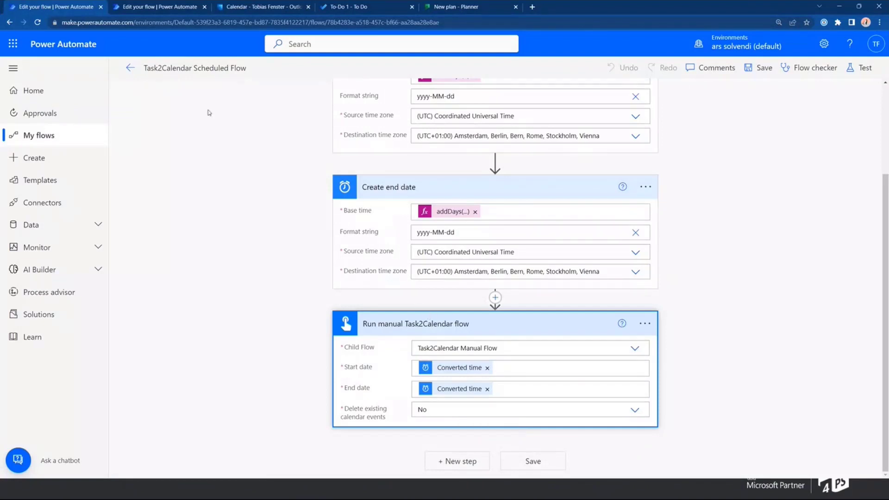
- In Task2Calendar Manual Flow, expand Get default calendar id and highlight me/calendar in its URI
click(155, 6)
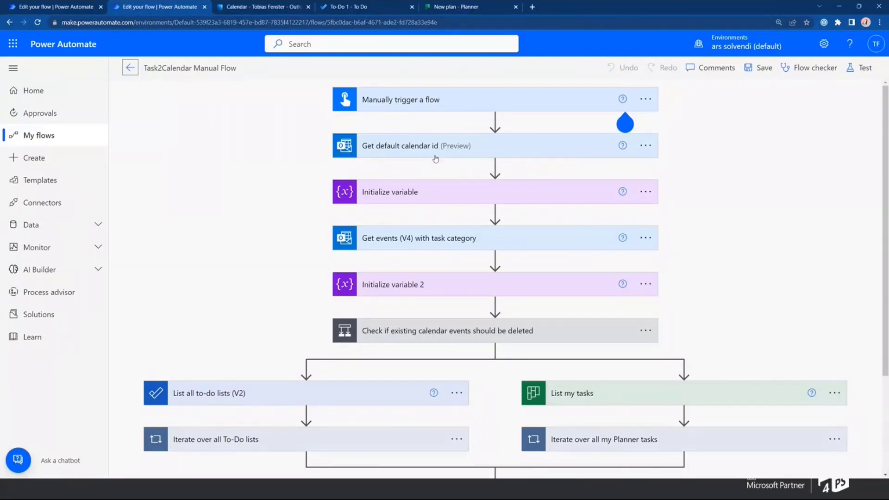
click(563, 151)
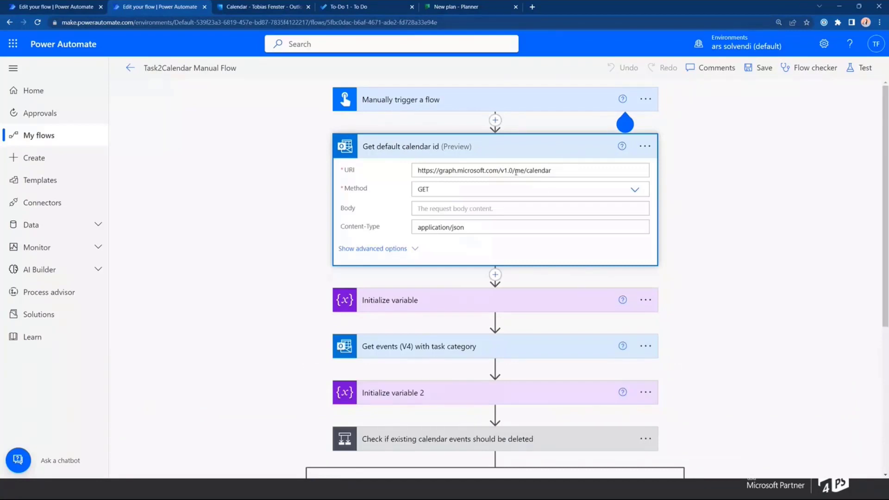
drag(515, 170, 553, 170)
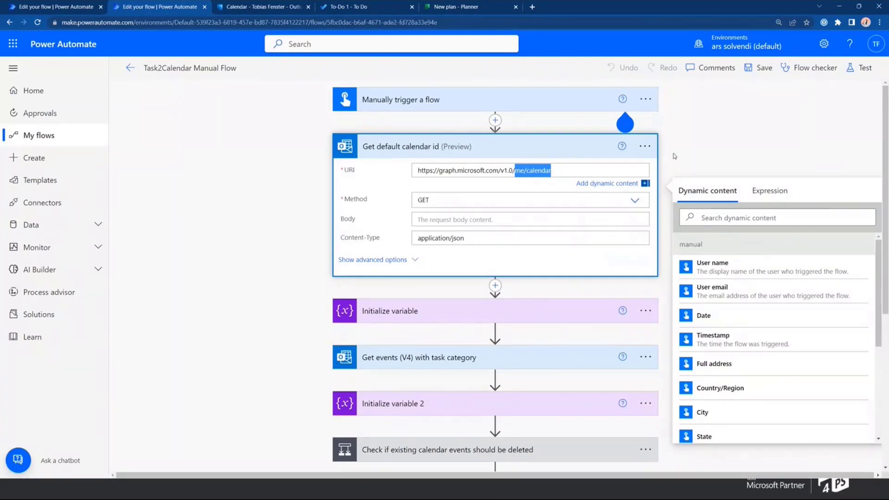
click(263, 252)
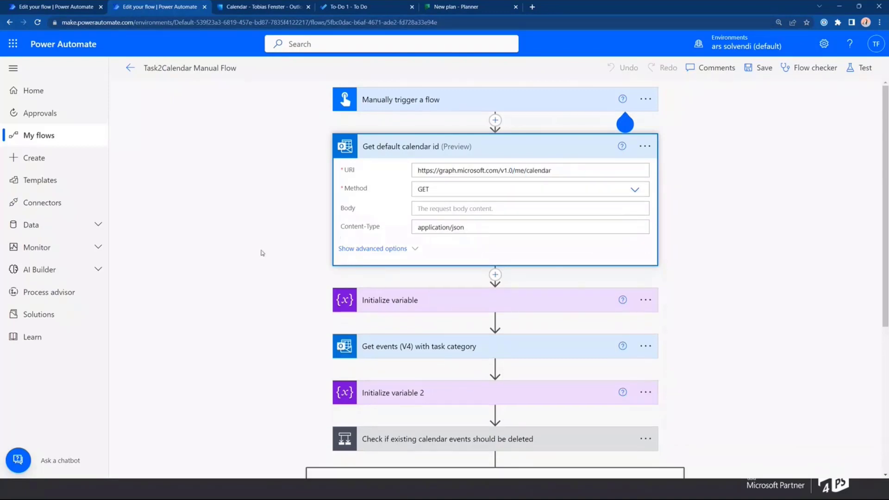
scroll(252, 278, down, 3)
scroll(377, 250, down, 2)
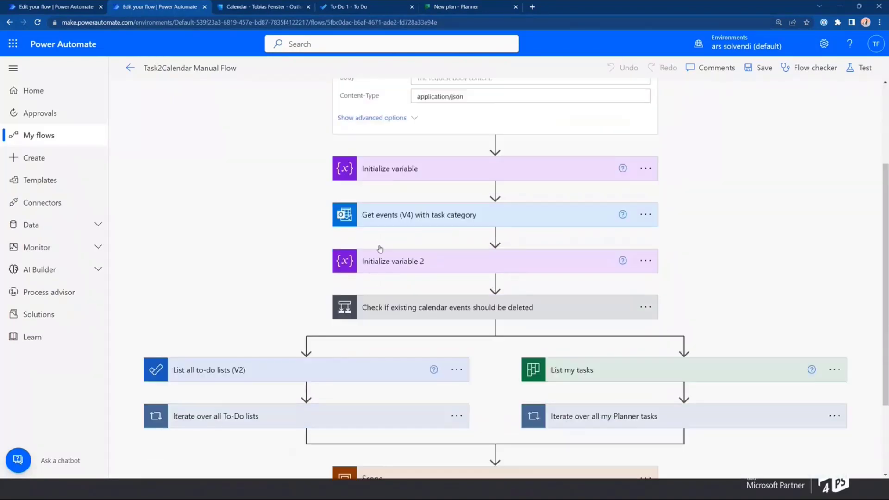
- Expand Get events (V4) and highlight its Tasks category, start and end date filter conditions
click(519, 218)
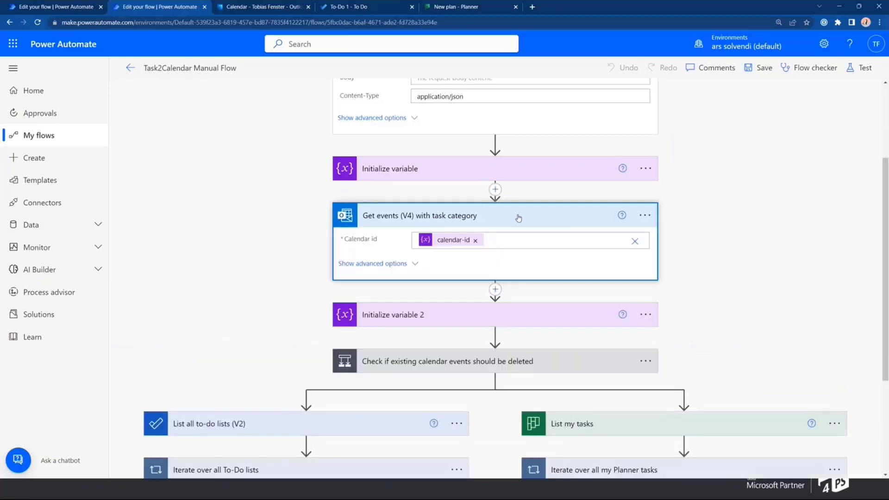
click(416, 266)
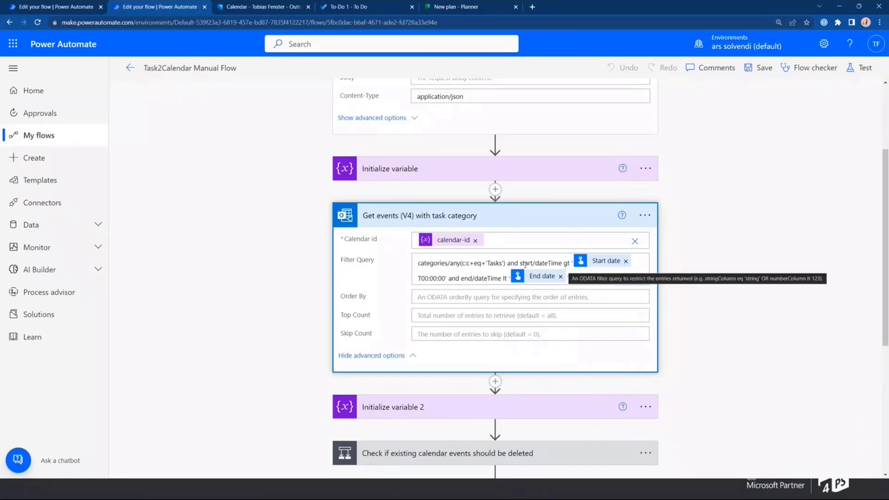
drag(520, 264, 550, 270)
drag(460, 279, 502, 278)
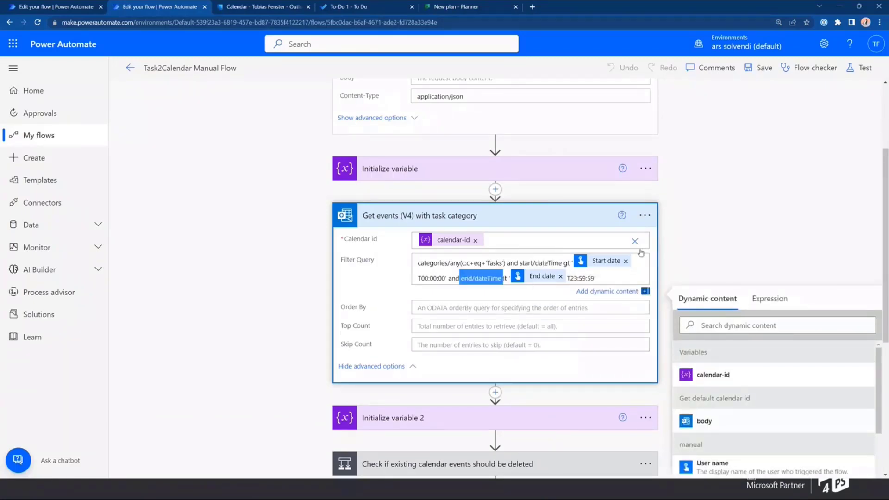
drag(430, 263, 506, 264)
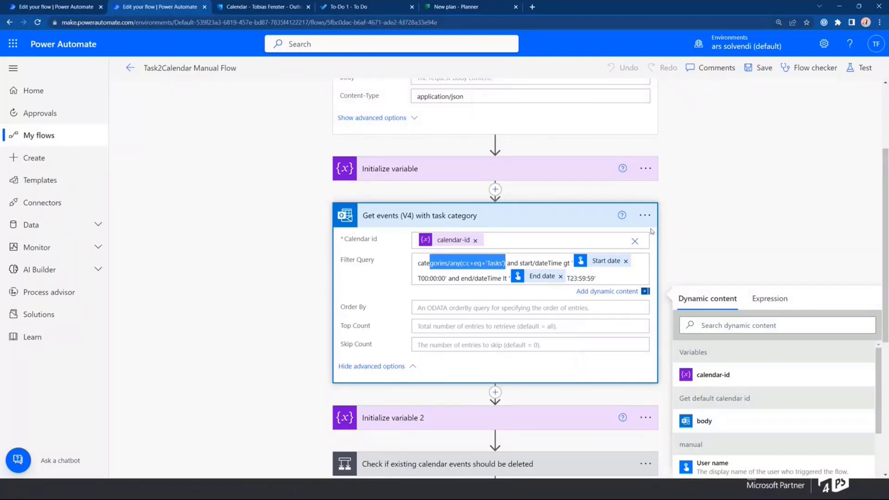
scroll(551, 313, down, 4)
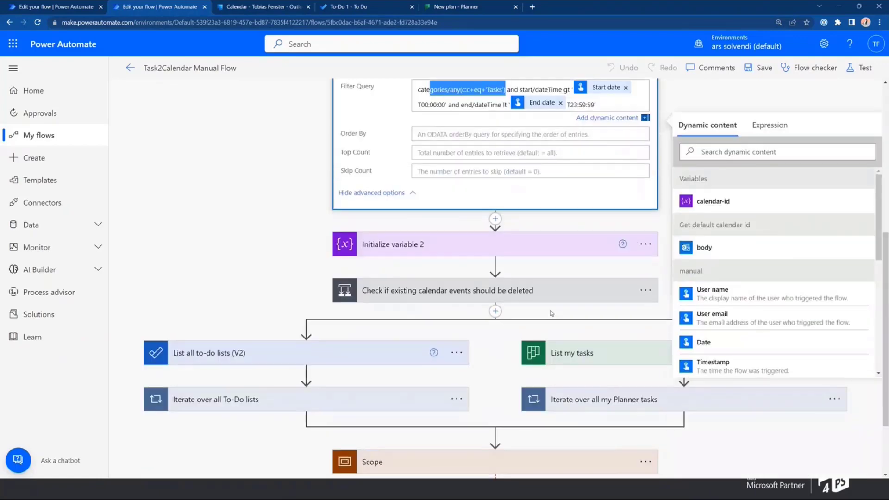
- Expand the delete-existing-events check and scroll through its If yes and If no branches
click(507, 291)
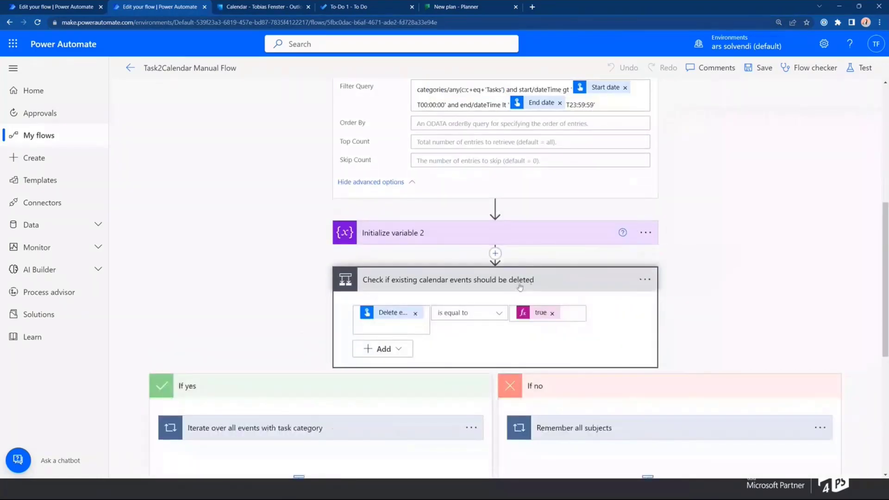
scroll(363, 307, down, 4)
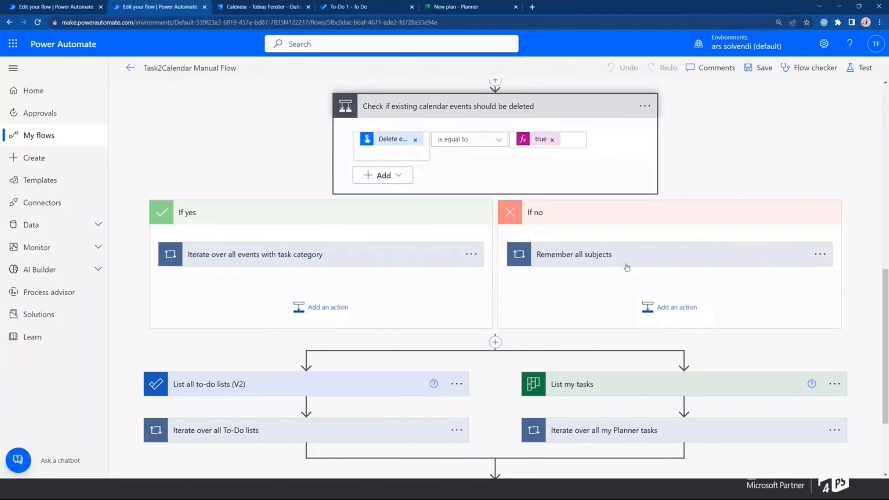
scroll(627, 267, down, 2)
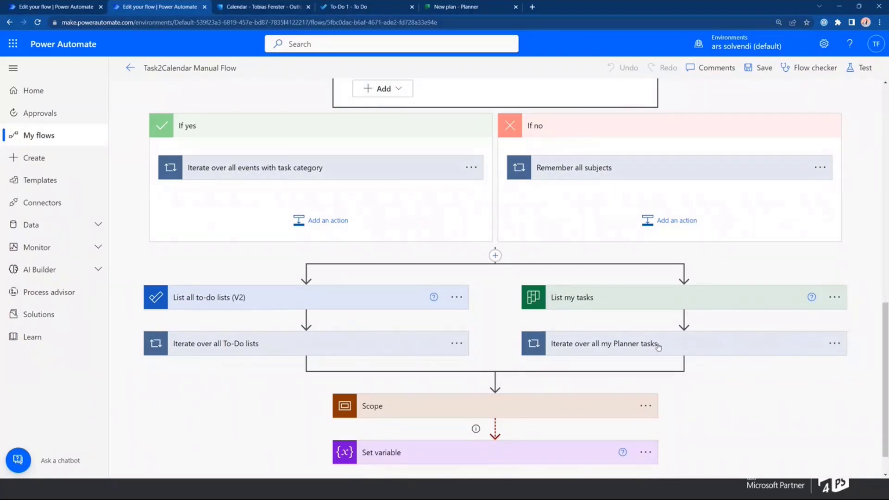
scroll(658, 347, down, 2)
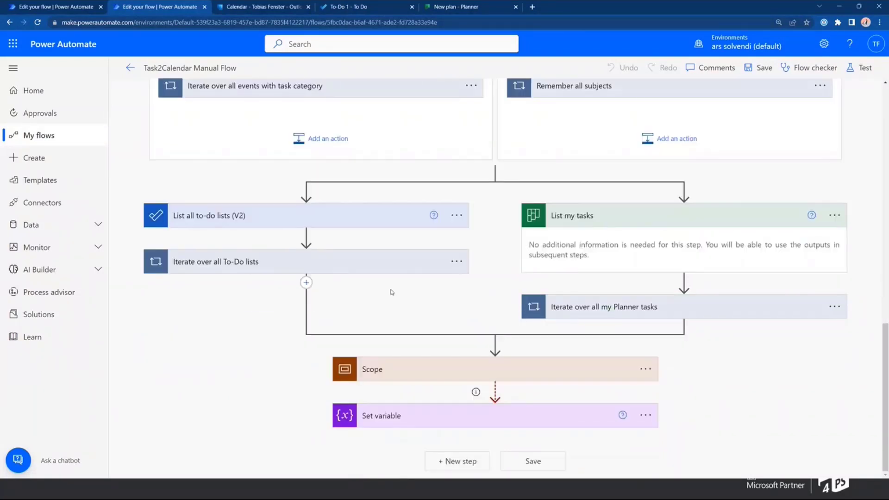
- Expand List all to-do lists (V2) and the Iterate over all To-Do lists loop
click(253, 219)
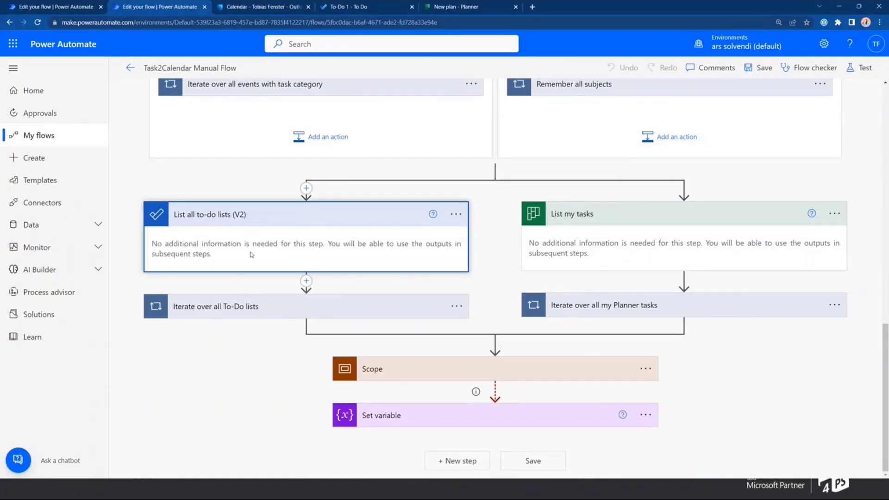
click(321, 303)
scroll(301, 259, down, 2)
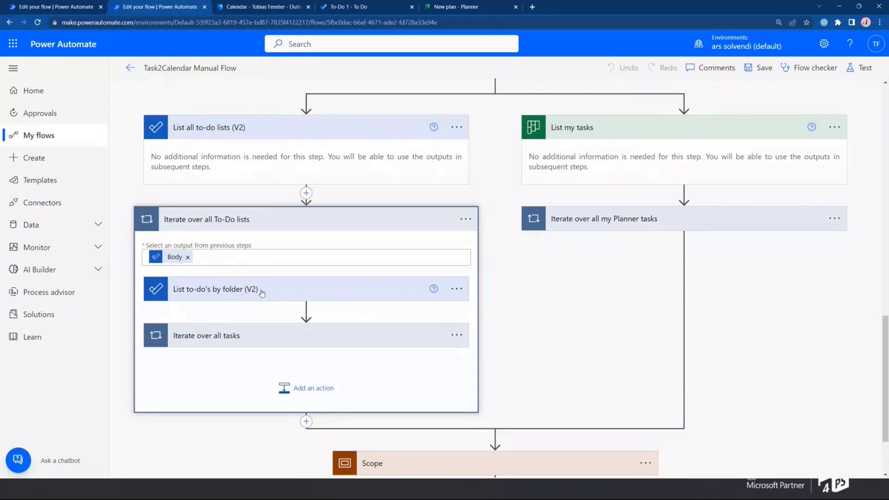
- Expand Iterate over all tasks and its due-date, event-subject and completion condition with the If yes branch
click(256, 343)
scroll(405, 288, down, 3)
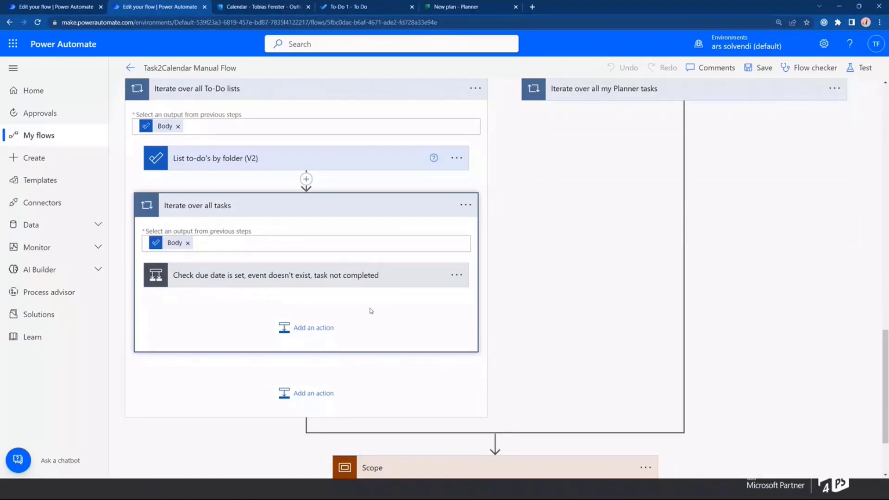
click(354, 283)
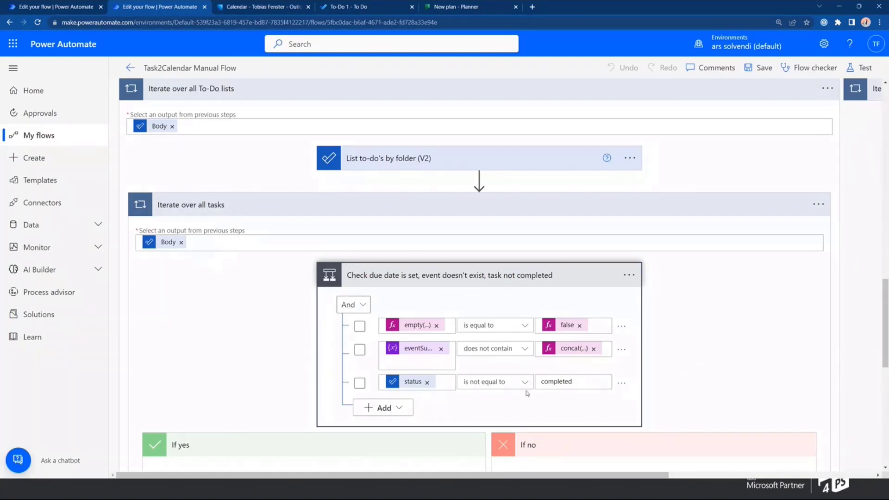
mouse_move(416, 384)
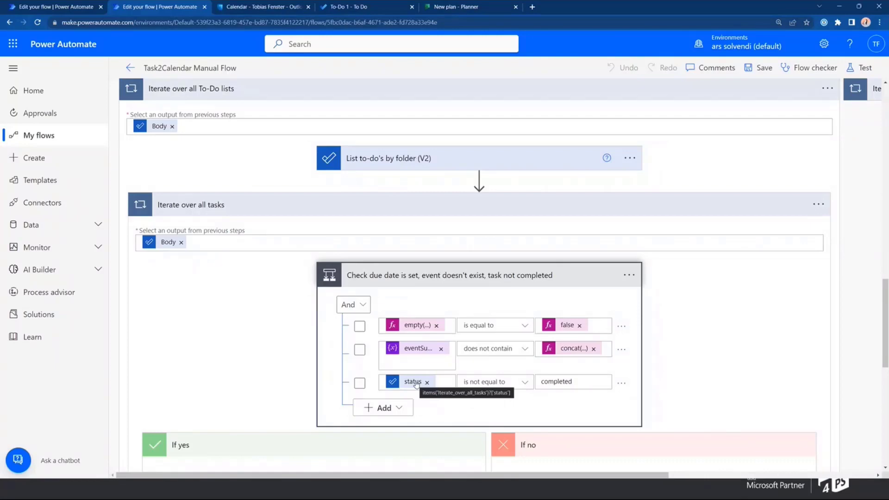
scroll(602, 321, down, 2)
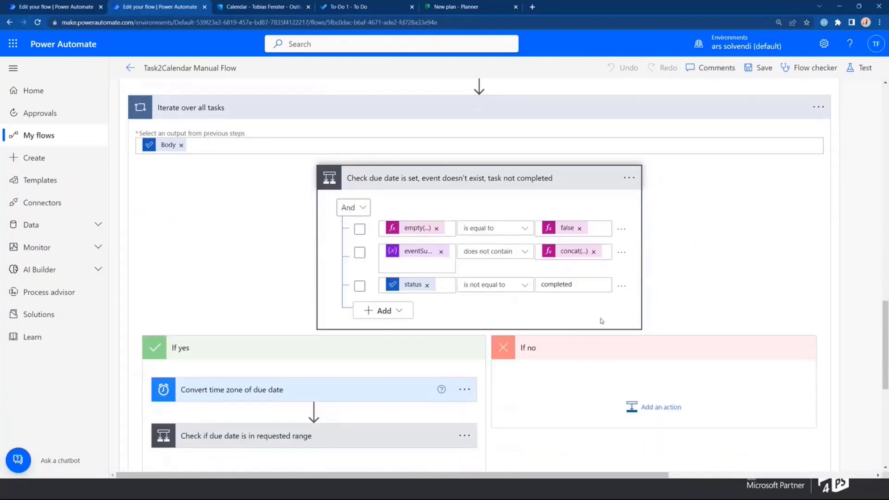
scroll(602, 321, down, 2)
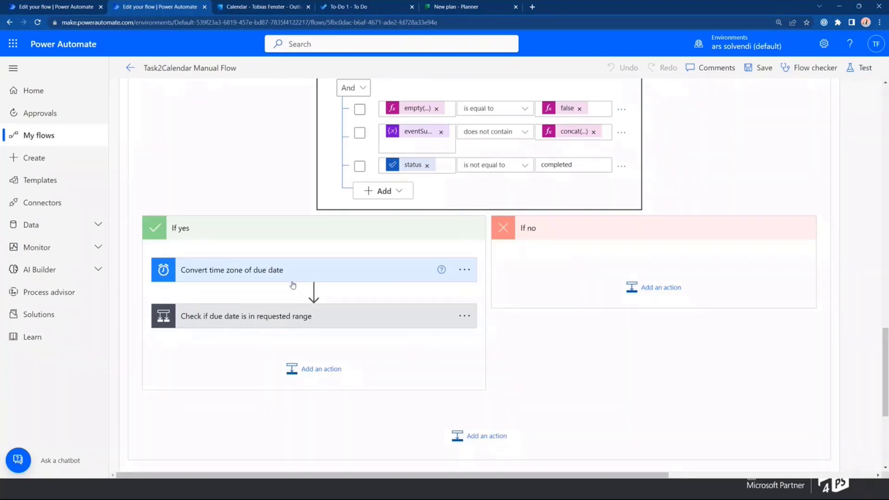
- Expand the due-date range check and the Create event (V4) for To-Do task step, showing calendar, subject, concat() times and UTC+01:00 Amsterdam zone
click(324, 318)
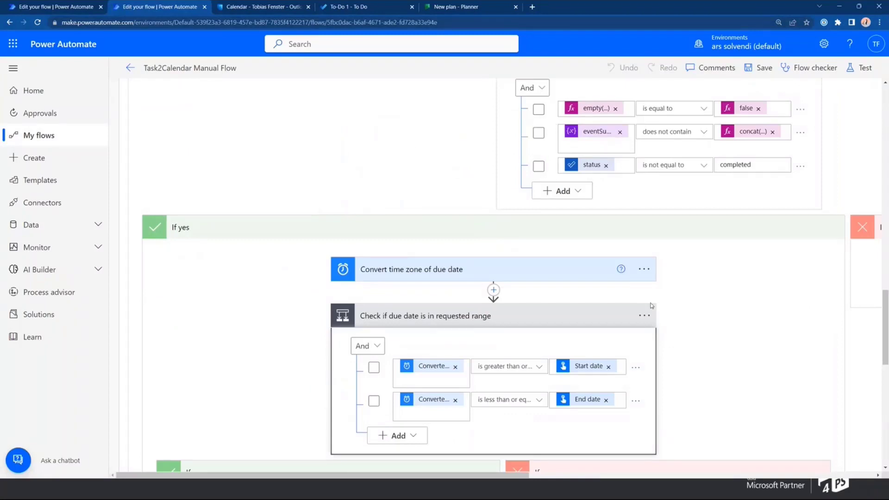
scroll(686, 318, down, 1)
scroll(686, 318, down, 1)
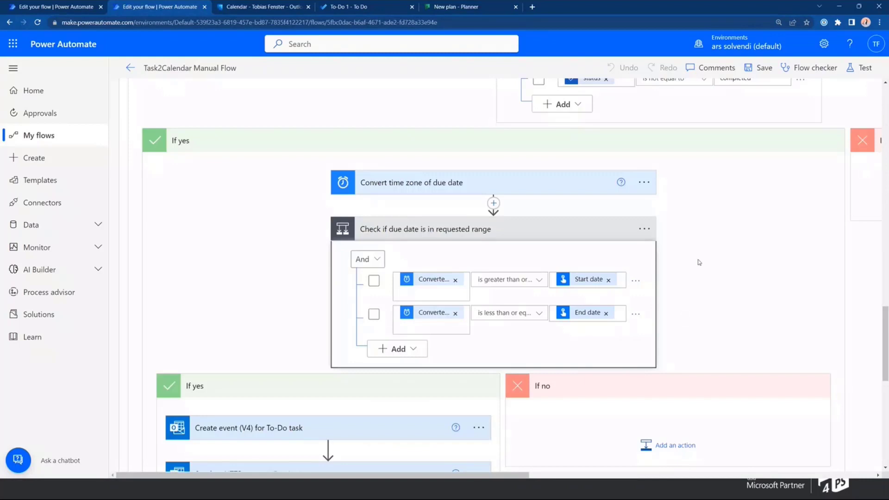
scroll(699, 262, down, 3)
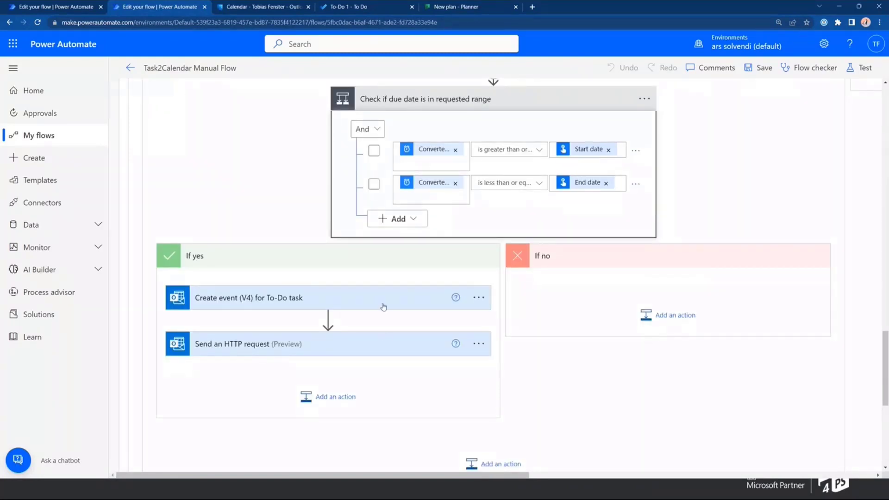
click(414, 304)
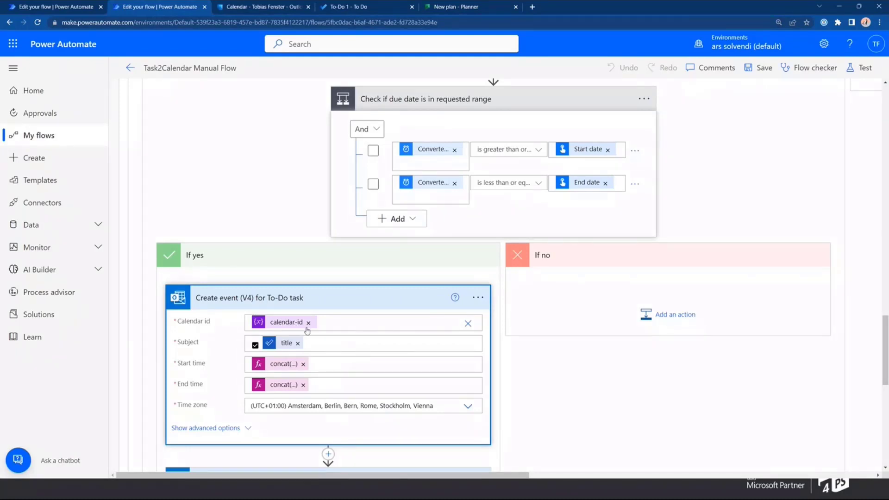
- Reveal the To-Do event step's advanced options, showing the event as free and private
click(255, 345)
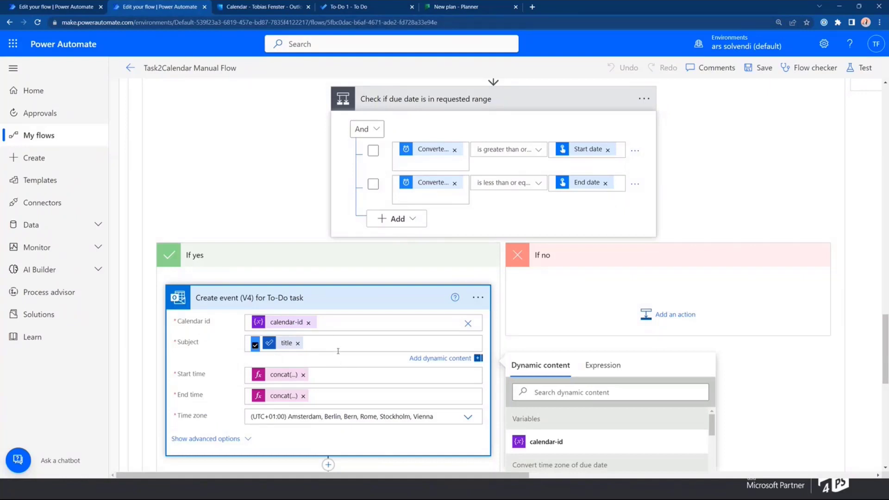
scroll(284, 342, down, 2)
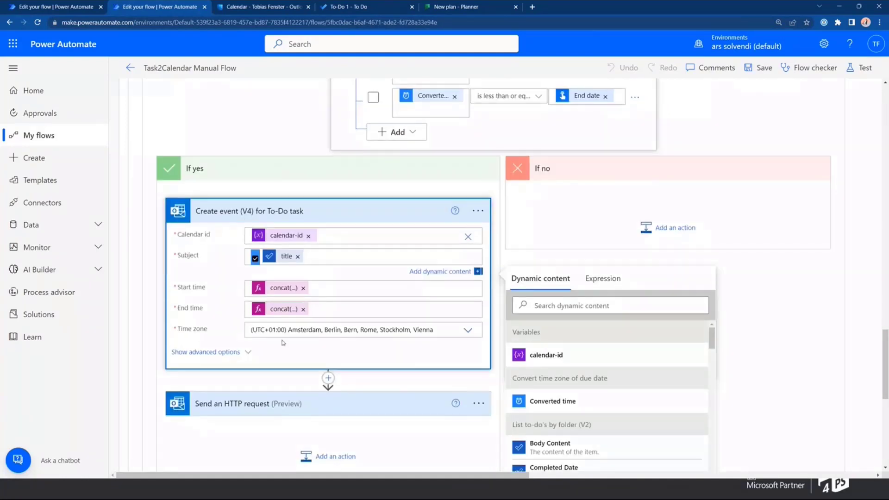
click(253, 354)
click(228, 345)
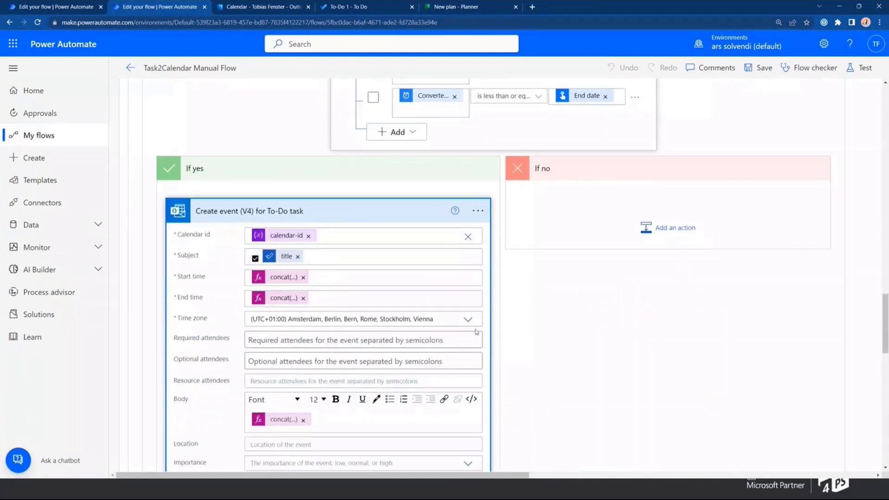
scroll(480, 331, down, 2)
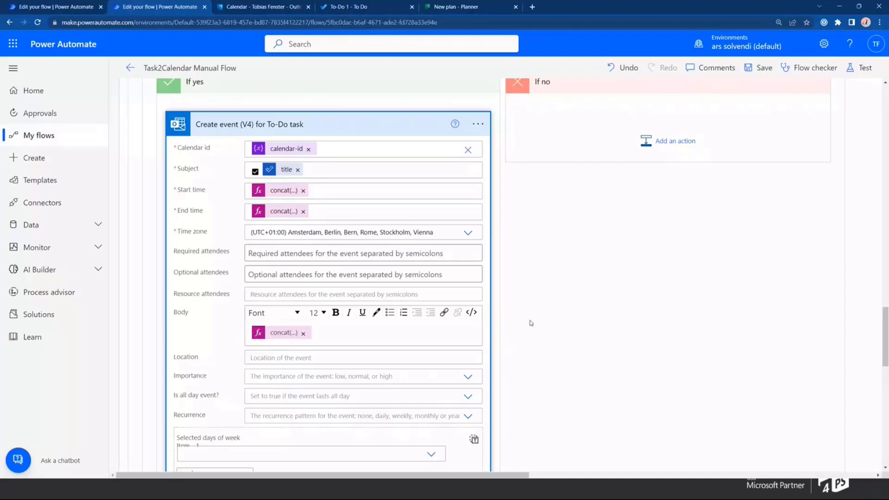
scroll(532, 323, down, 8)
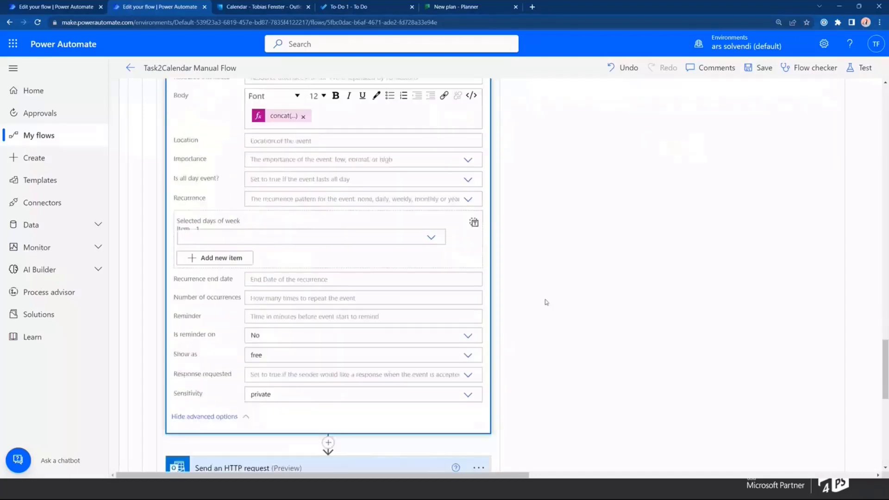
- Inspect the HTTP request's PATCH to me/calendar/events/ with body categories ["Tasks"] as application/json
click(397, 338)
scroll(582, 277, down, 3)
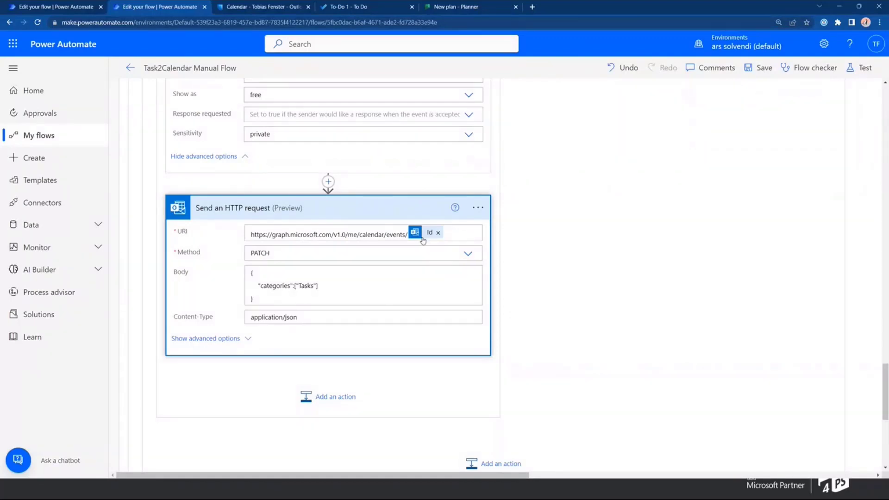
mouse_move(418, 236)
double_click(300, 287)
click(596, 252)
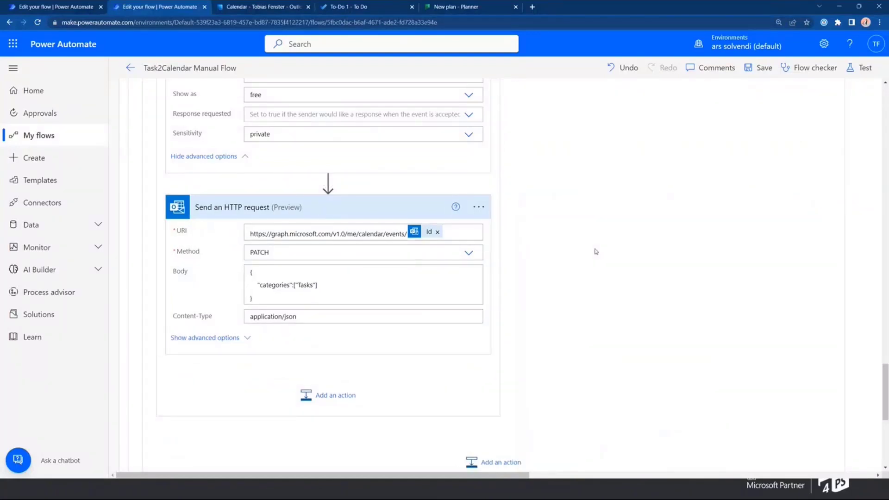
scroll(596, 251, down, 7)
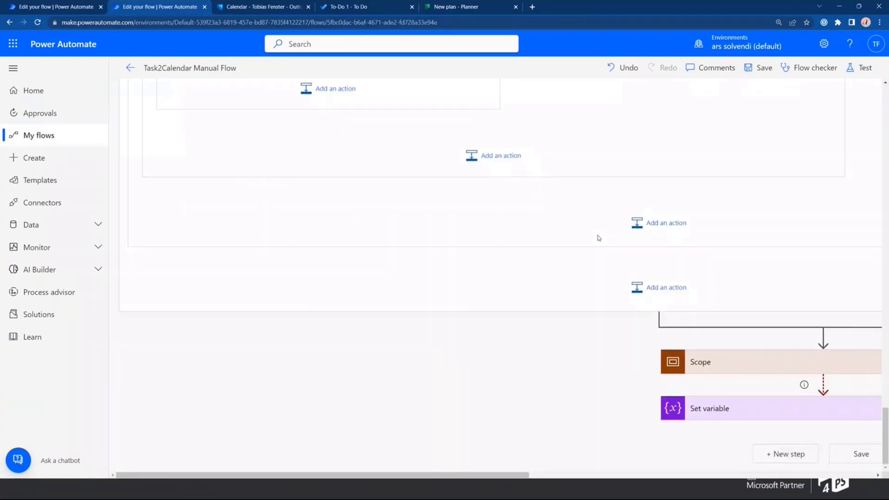
- Inspect the Scope and Set variable steps, then return to the Task2Calendar Scheduled Flow editor with Ctrl+Shift+Tab
drag(526, 475, 694, 476)
click(553, 368)
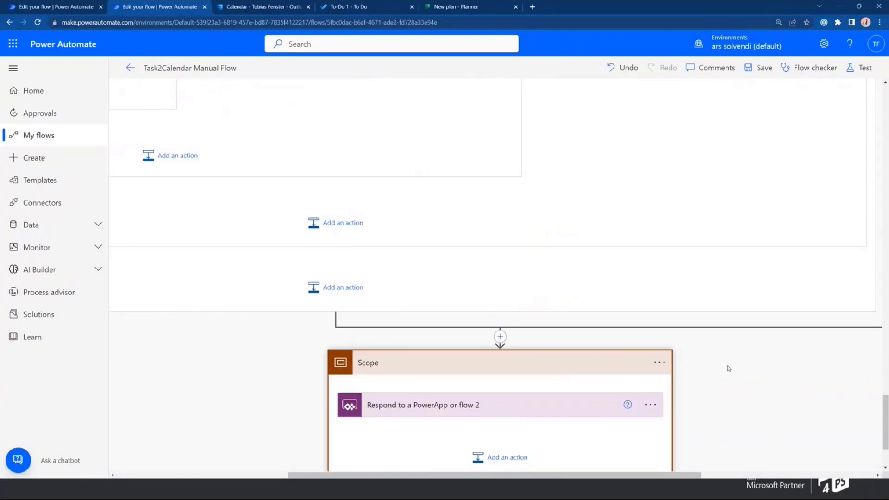
scroll(720, 391, down, 2)
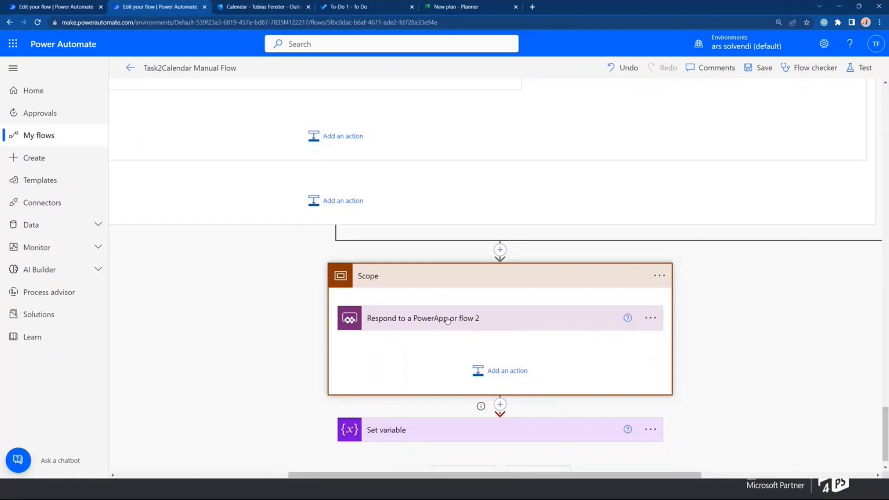
click(512, 430)
scroll(719, 395, down, 1)
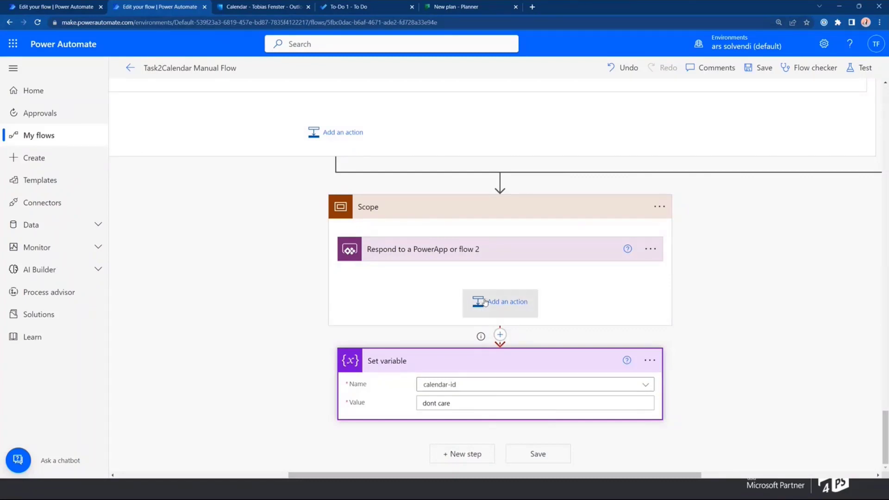
key(ctrl+shift+Tab)
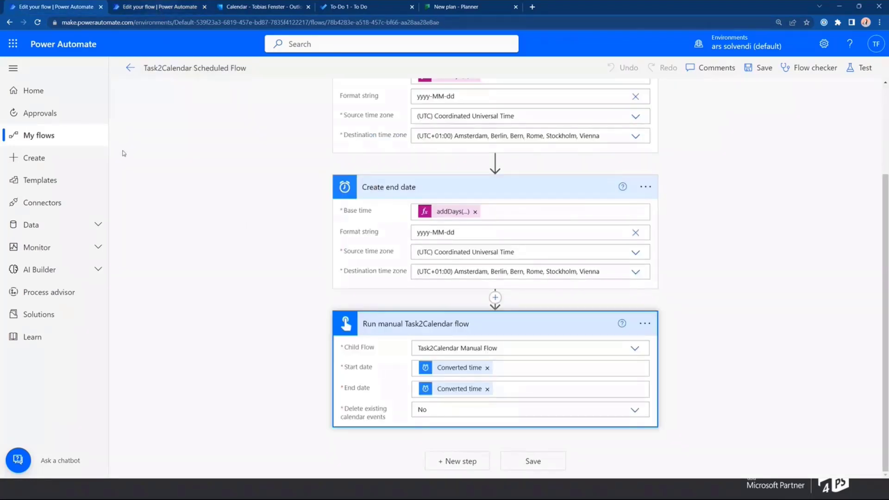
- Review the scheduled flow's run history, then leave the manual flow unsaved to view its all-successful 28-day runs
click(129, 68)
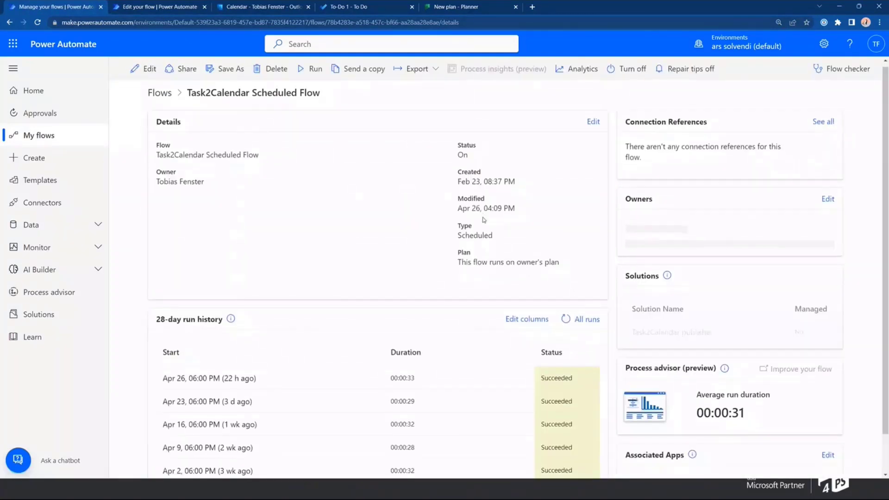
scroll(463, 301, down, 2)
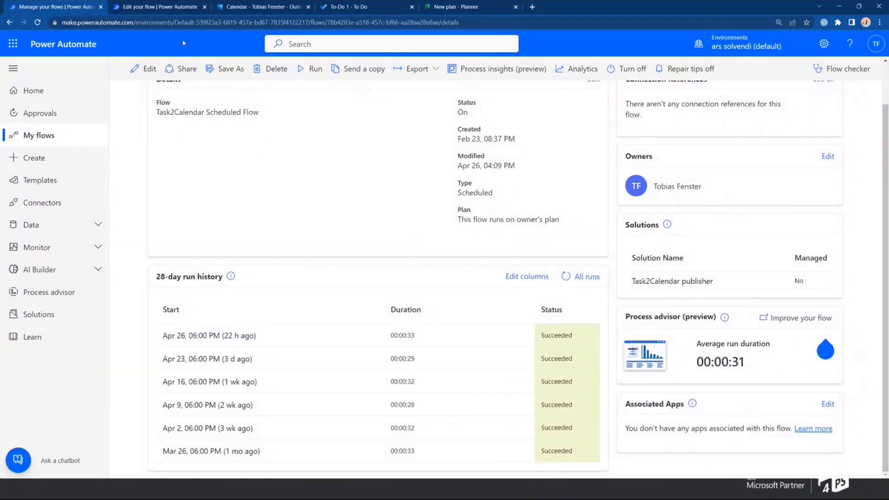
click(170, 7)
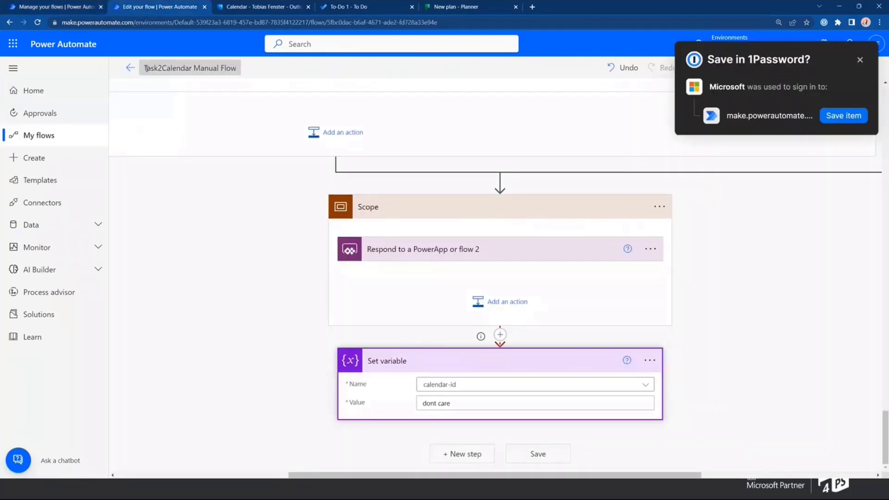
click(132, 68)
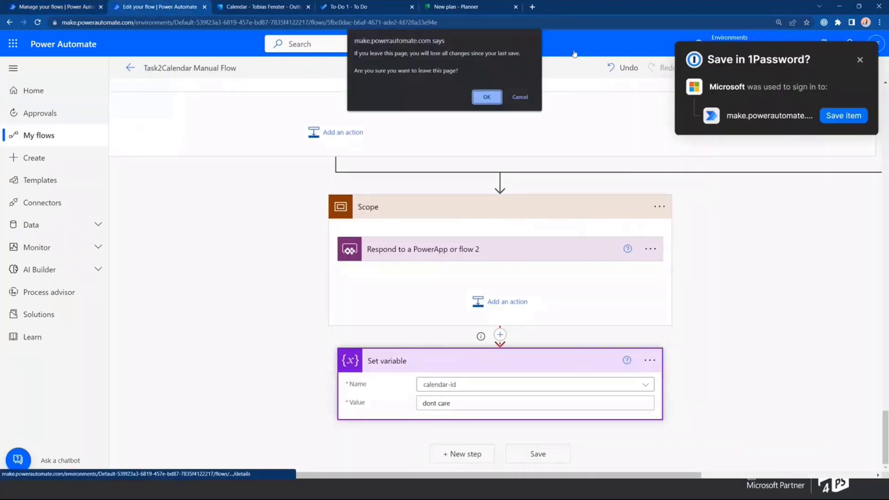
click(484, 96)
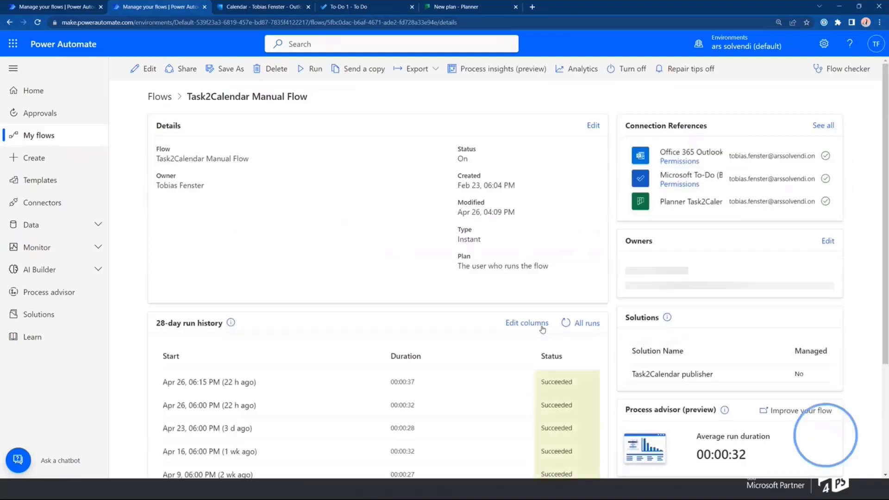
scroll(330, 408, down, 2)
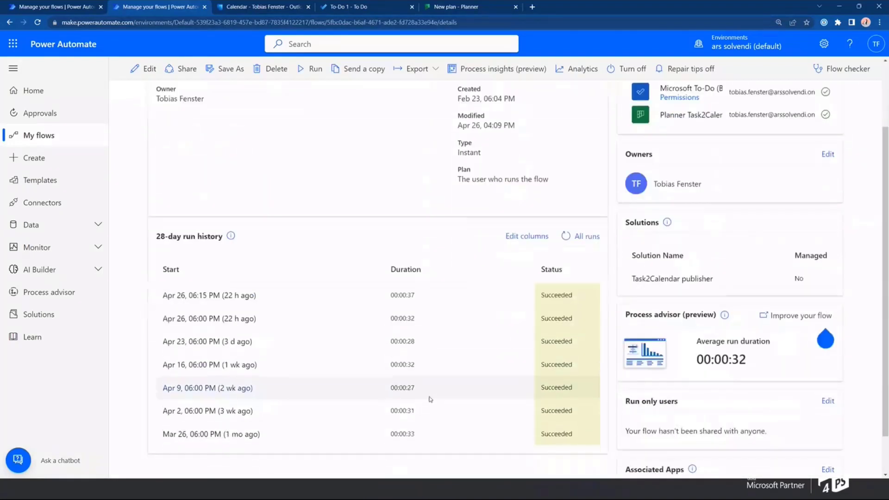